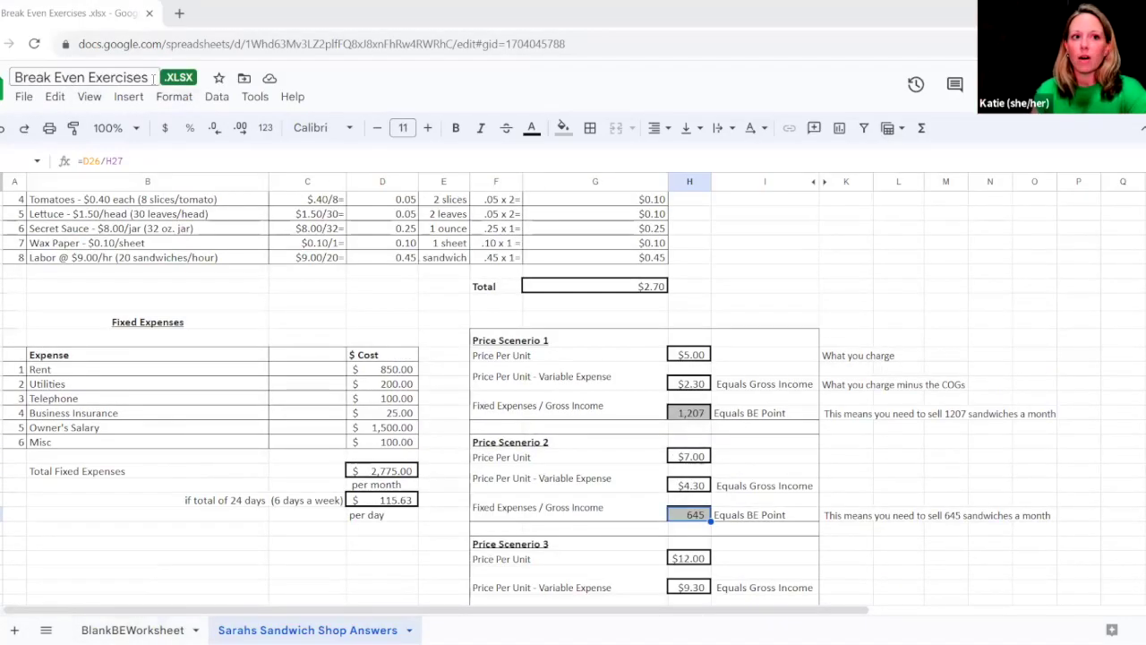
{"action": "scroll", "coordinate": [139, 330], "scroll_direction": "up", "scroll_amount": 3}
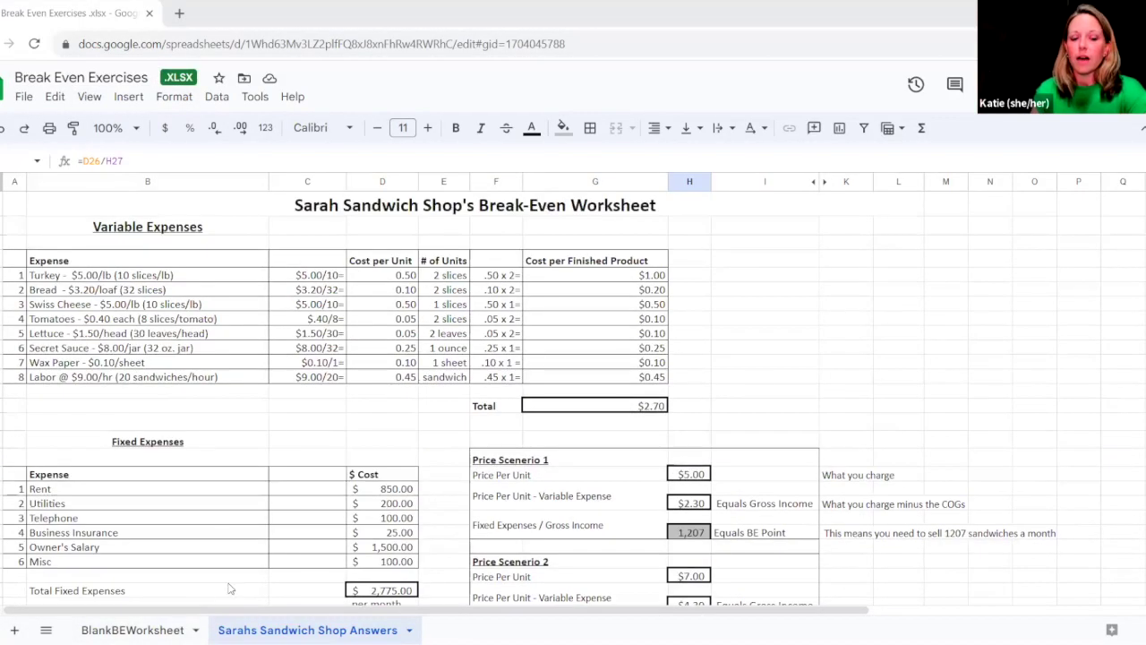
Switch from the Sarahs Sandwich Shop Answers sheet to the empty BlankBEWorksheet template.
{"action": "key", "text": "ctrl+shift+Page_Up"}
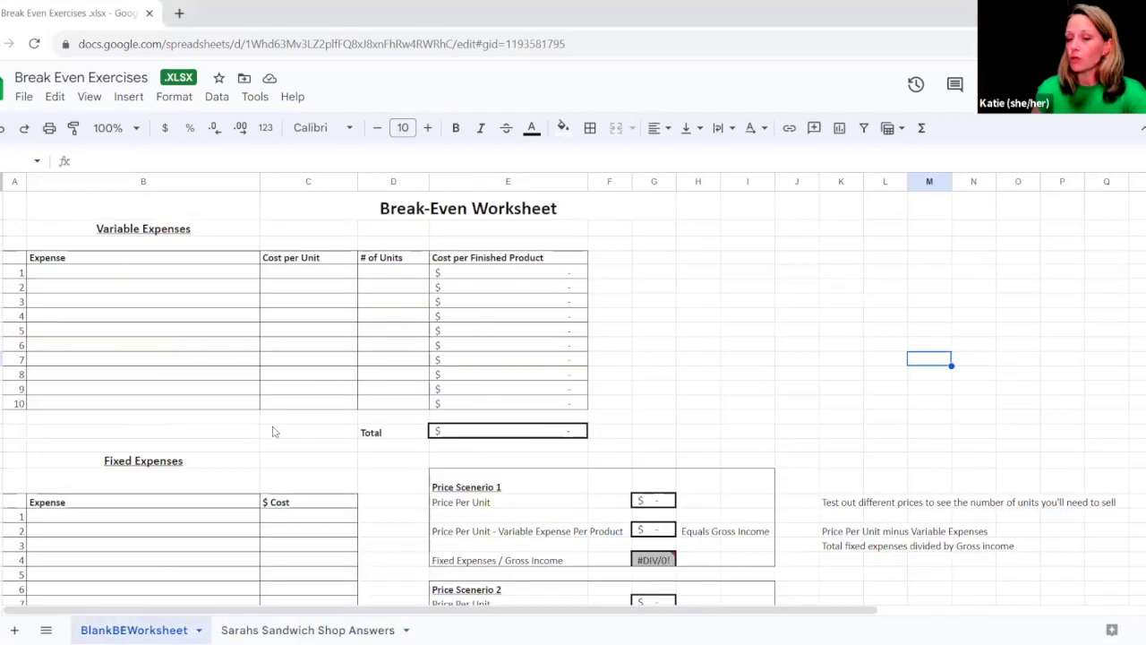
{"action": "key", "text": "ctrl+shift+Page_Down"}
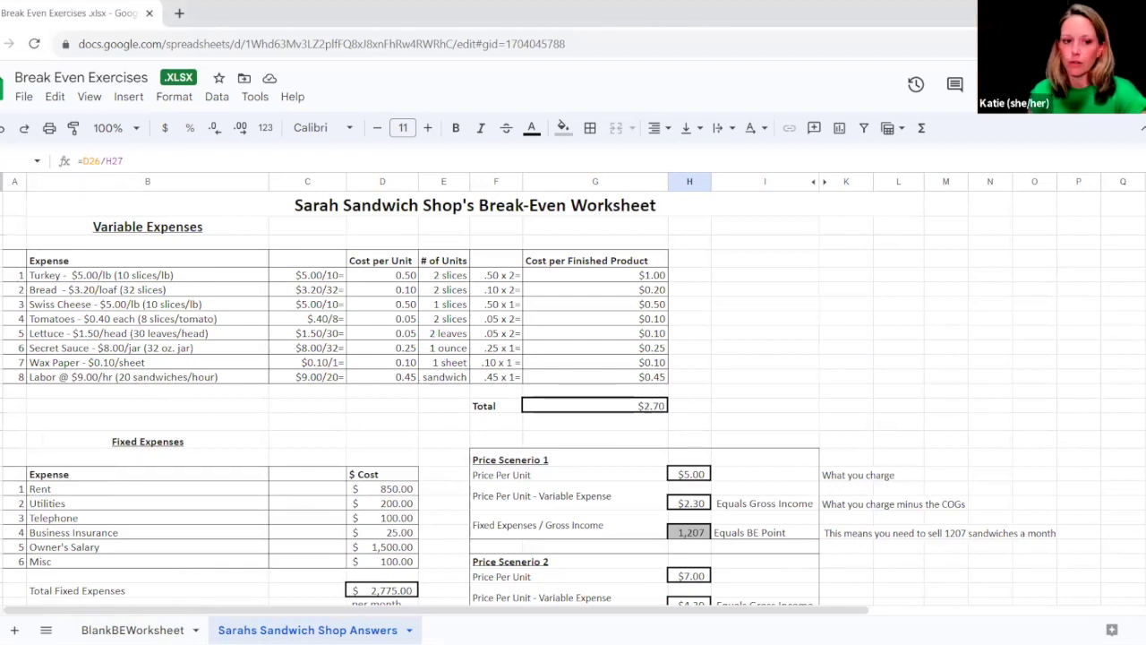
{"action": "key", "text": "ctrl+shift+Page_Up"}
{"action": "scroll", "coordinate": [197, 333], "scroll_direction": "down", "scroll_amount": 2}
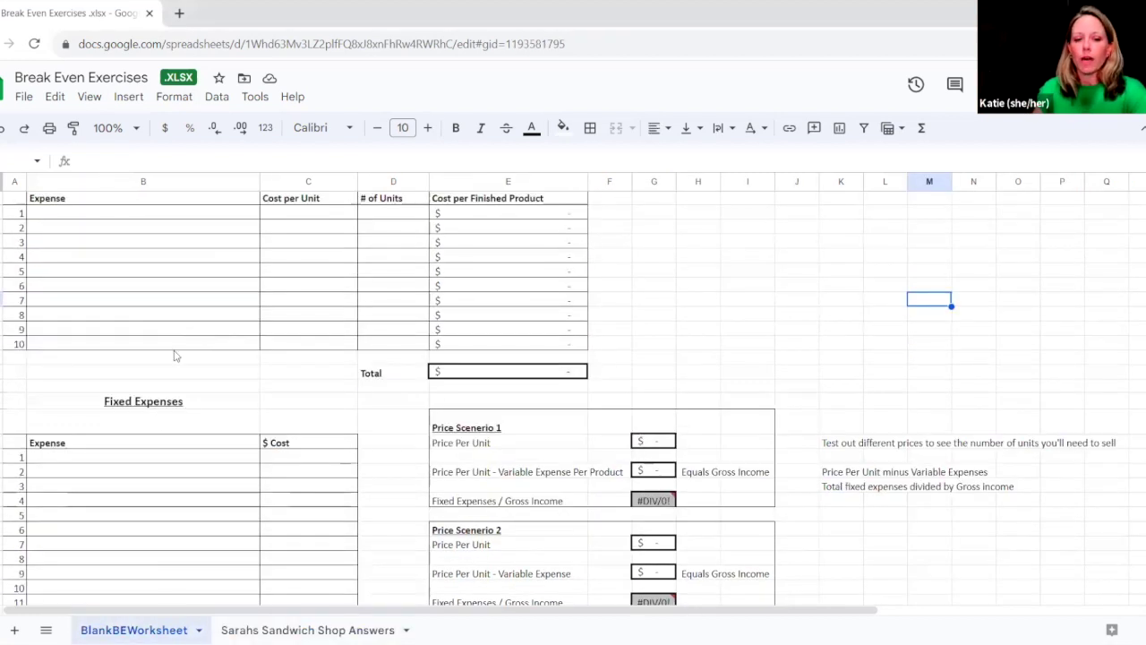
Review the empty Fixed Expenses table and three Price Scenario blocks, then return to the answers sheet.
{"action": "scroll", "coordinate": [179, 396], "scroll_direction": "up", "scroll_amount": 2}
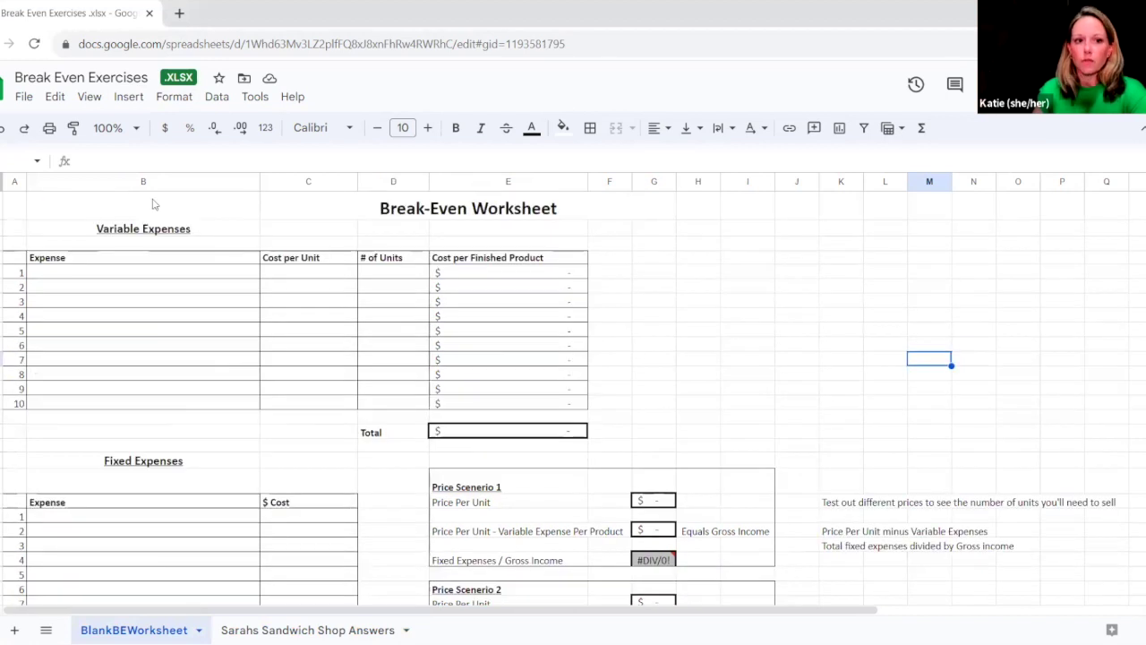
{"action": "scroll", "coordinate": [501, 569], "scroll_direction": "down", "scroll_amount": 2}
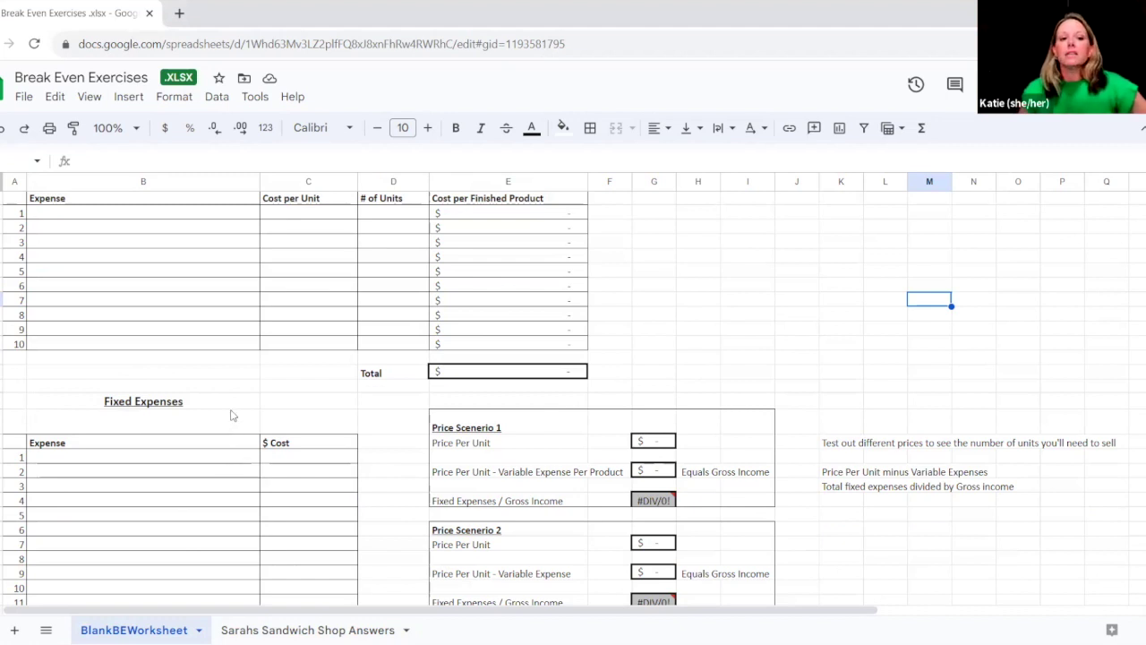
{"action": "scroll", "coordinate": [170, 413], "scroll_direction": "down", "scroll_amount": 1}
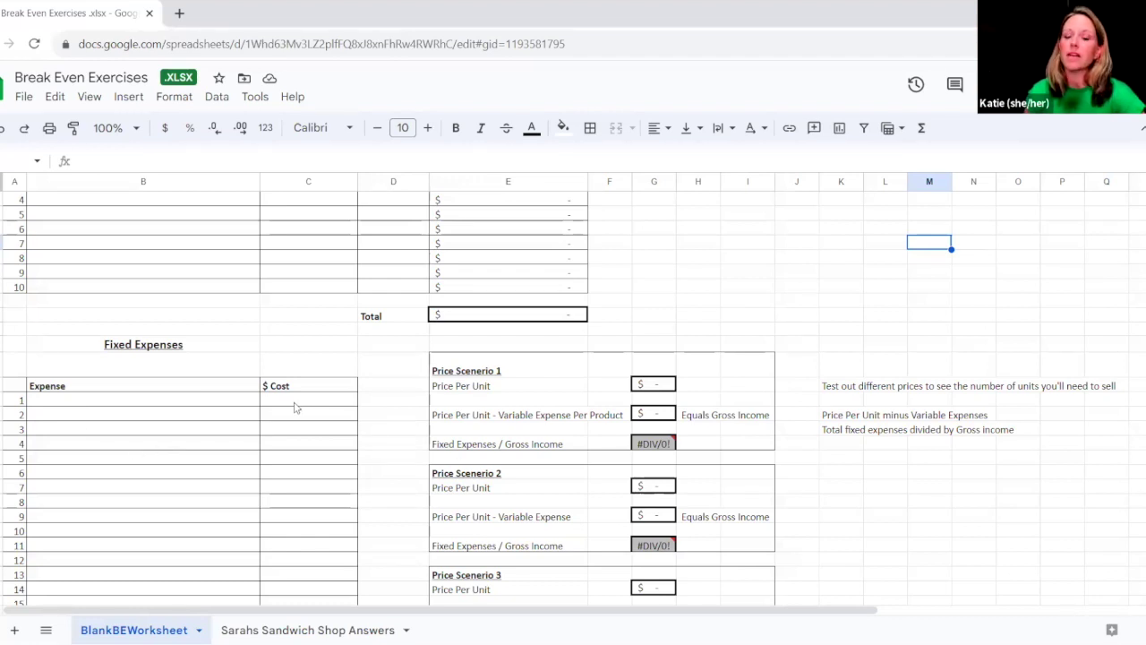
{"action": "scroll", "coordinate": [264, 450], "scroll_direction": "down", "scroll_amount": 1}
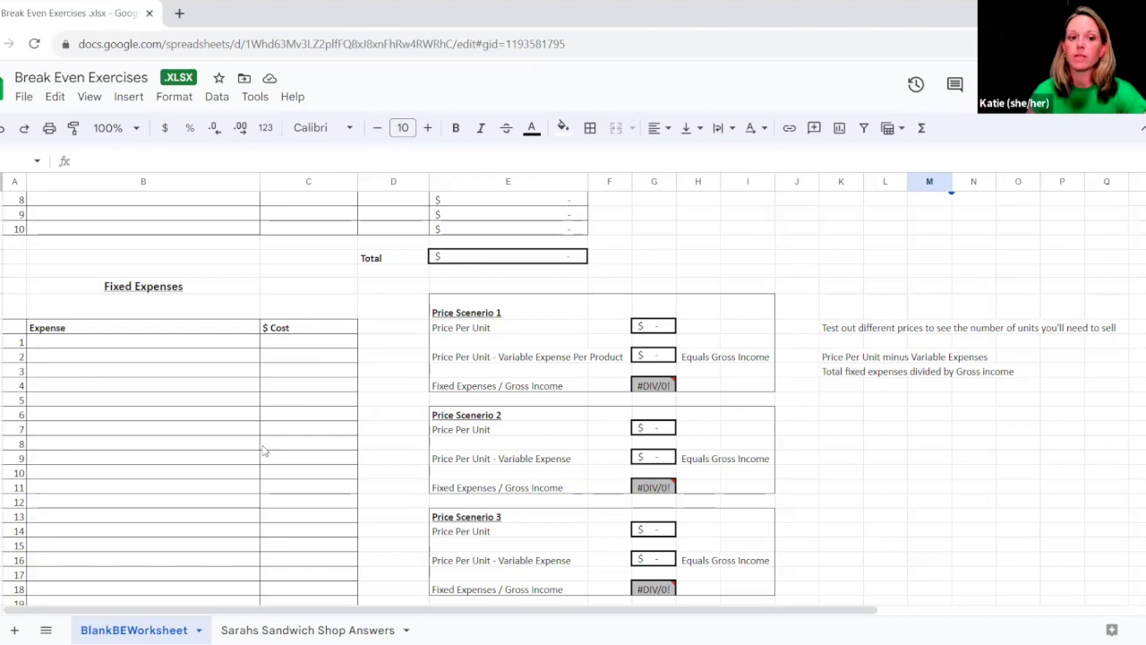
{"action": "scroll", "coordinate": [304, 456], "scroll_direction": "down", "scroll_amount": 1}
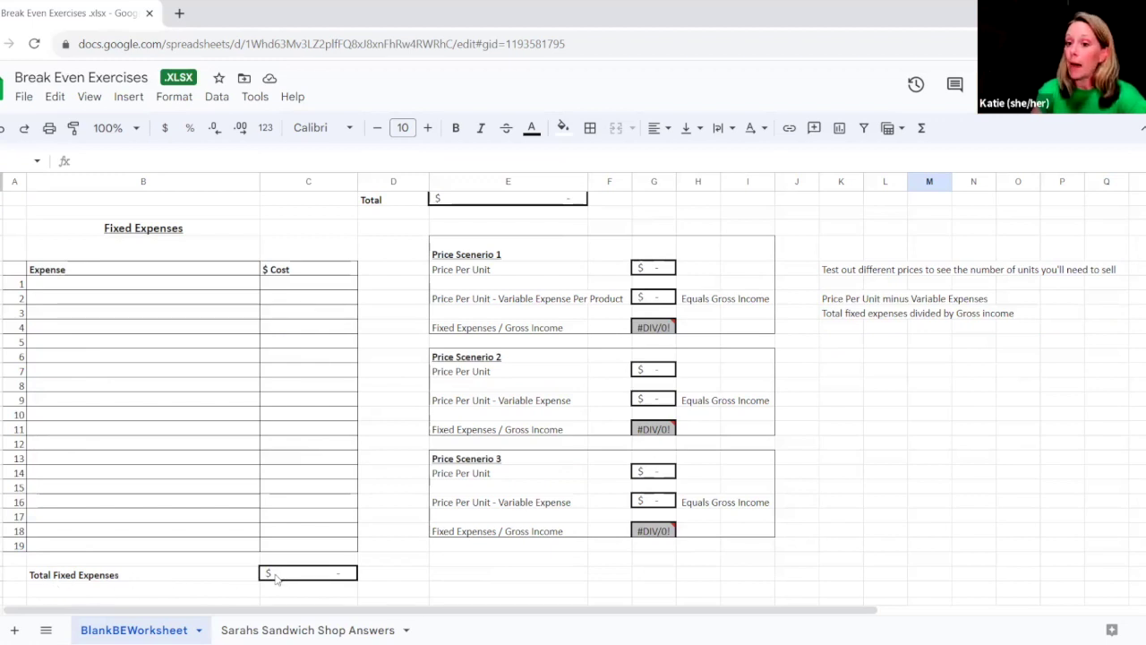
{"action": "scroll", "coordinate": [225, 560], "scroll_direction": "down", "scroll_amount": 3}
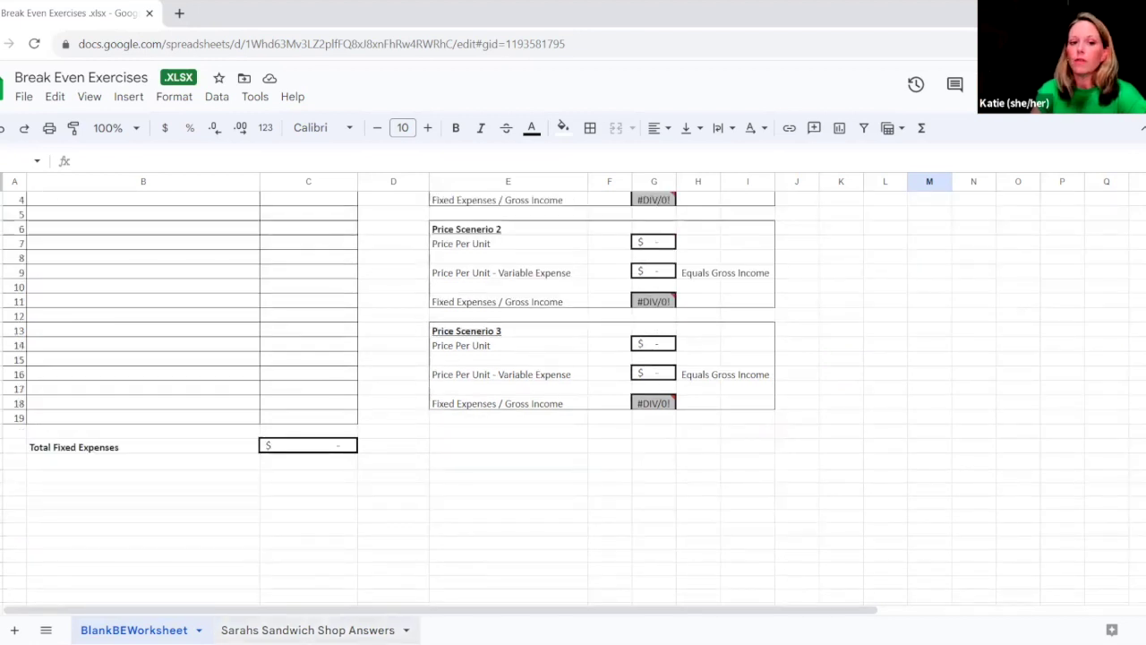
{"action": "key", "text": "ctrl+shift+Page_Down"}
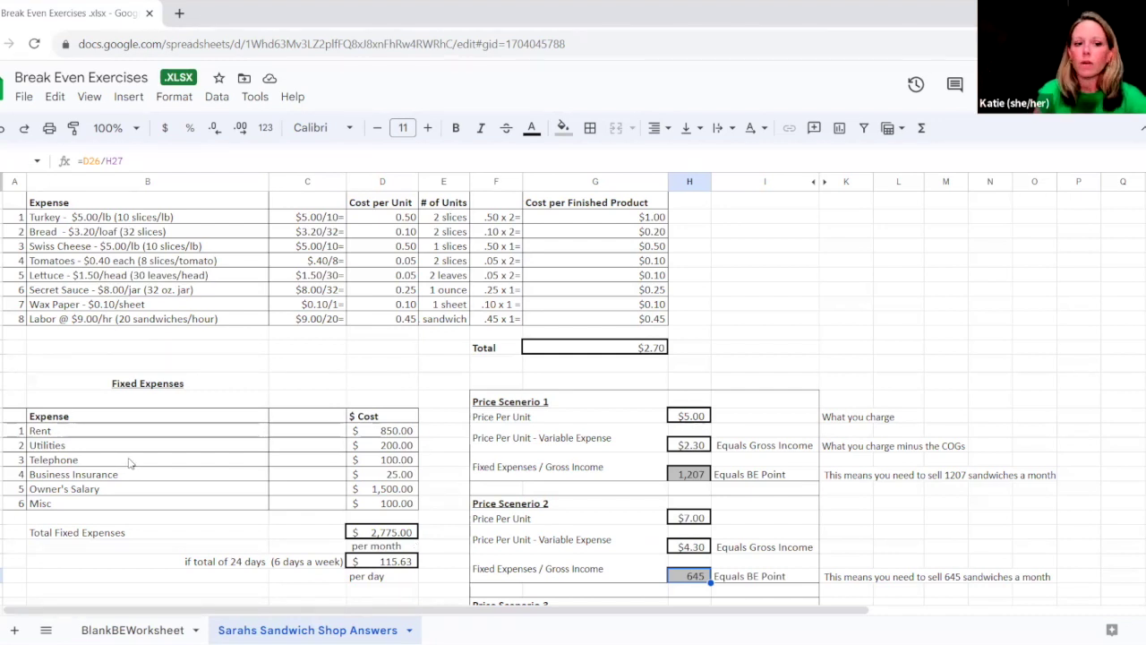
Scroll up to the $2.70 variable cost per sandwich and $2,775.00 monthly fixed expenses.
{"action": "scroll", "coordinate": [144, 470], "scroll_direction": "up", "scroll_amount": 1}
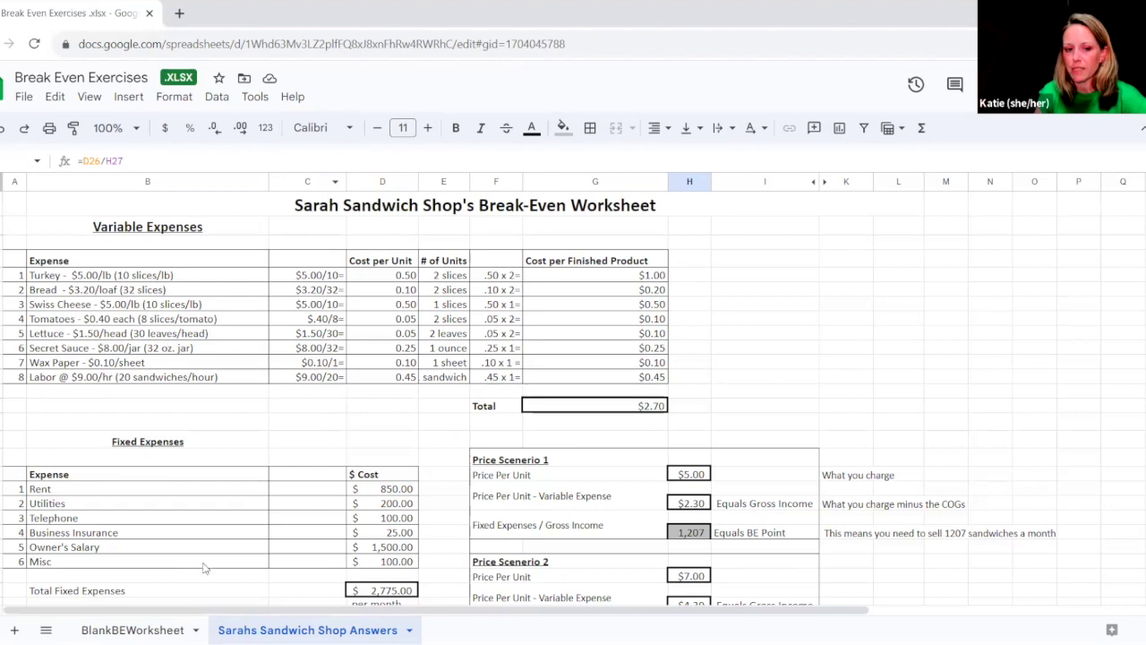
{"action": "left_click", "coordinate": [133, 629]}
{"action": "scroll", "coordinate": [122, 471], "scroll_direction": "up", "scroll_amount": 5}
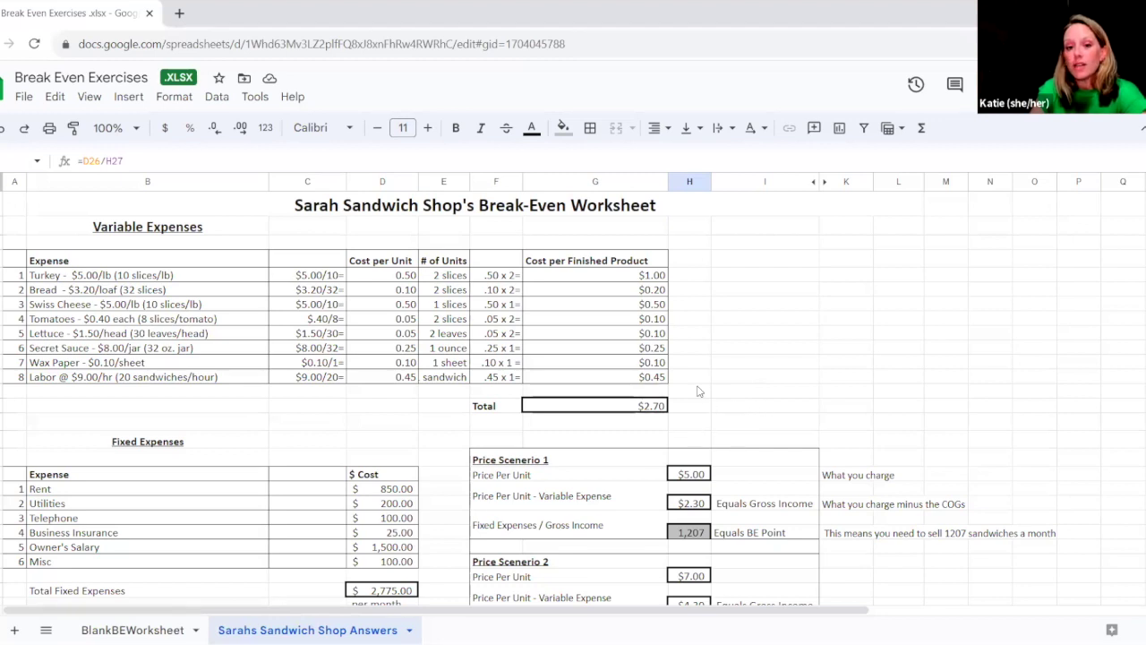
Check the $2.70 Total formula =SUM(G5:G12), then scroll to Price Scenario 3's 298-sandwich break-even.
{"action": "left_click", "coordinate": [646, 409]}
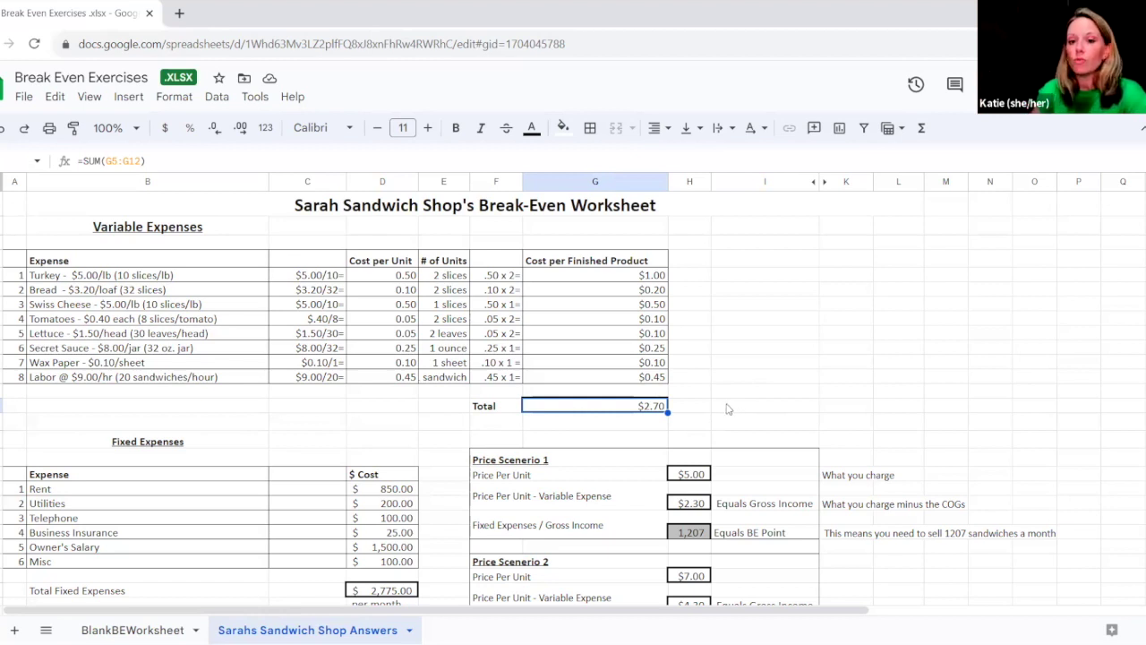
{"action": "left_click", "coordinate": [724, 404]}
{"action": "scroll", "coordinate": [697, 440], "scroll_direction": "down", "scroll_amount": 1}
{"action": "scroll", "coordinate": [696, 440], "scroll_direction": "down", "scroll_amount": 1}
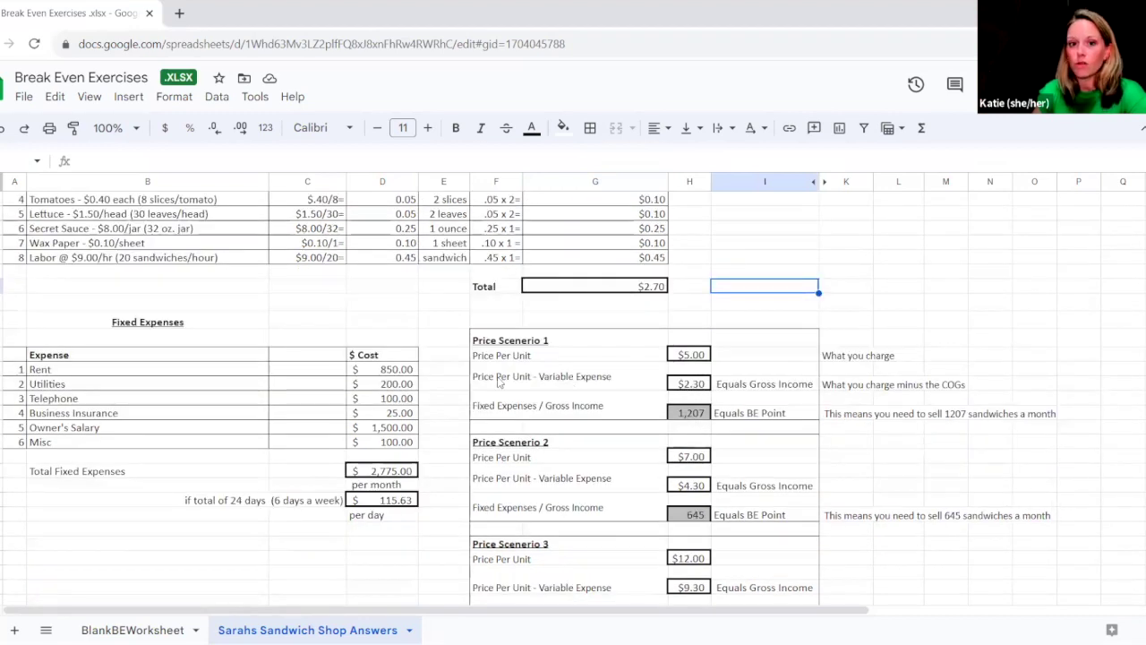
{"action": "scroll", "coordinate": [502, 385], "scroll_direction": "down", "scroll_amount": 1}
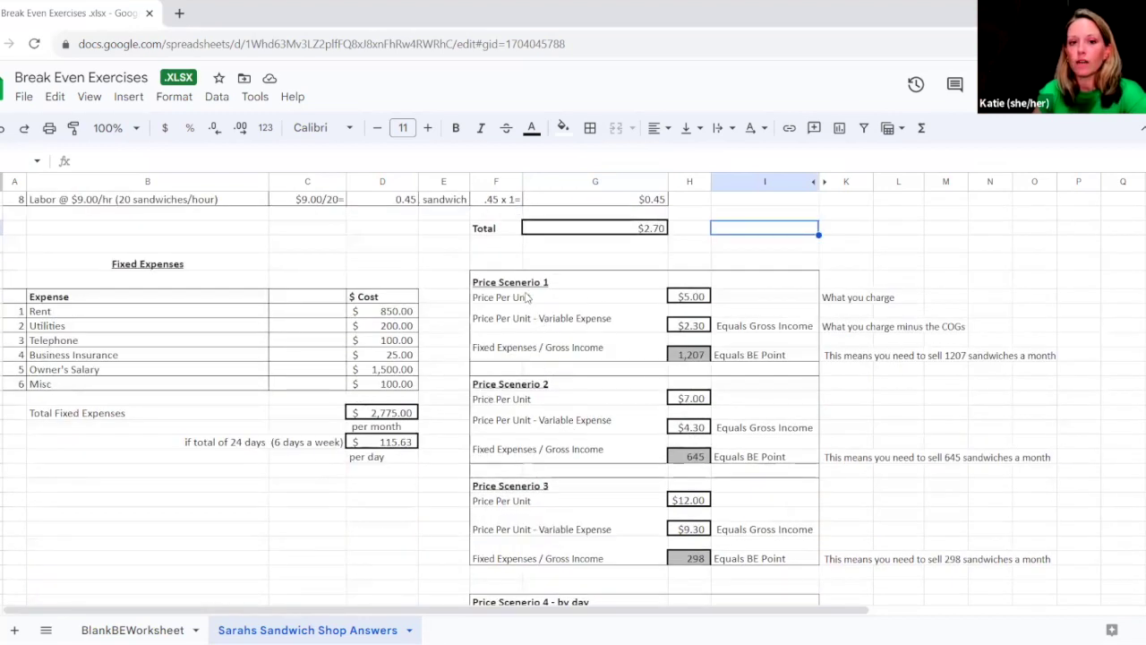
{"action": "scroll", "coordinate": [531, 389], "scroll_direction": "down", "scroll_amount": 1}
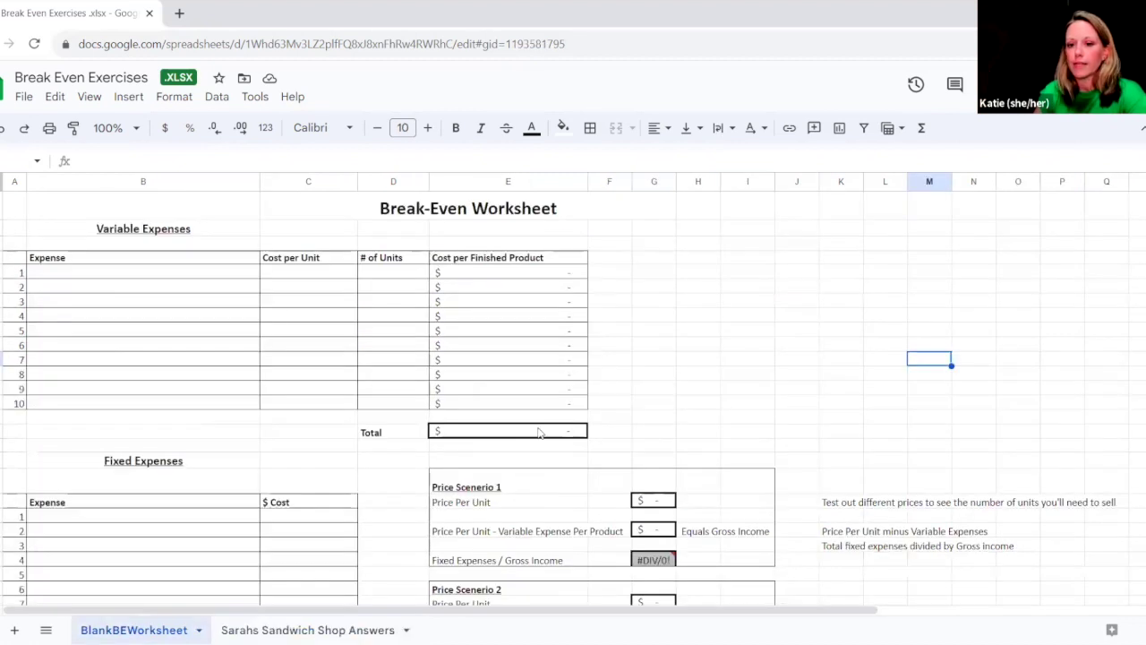
Return to the answers sheet showing break-evens of 1,207, 645 and 298 sandwiches.
{"action": "scroll", "coordinate": [528, 537], "scroll_direction": "down", "scroll_amount": 2}
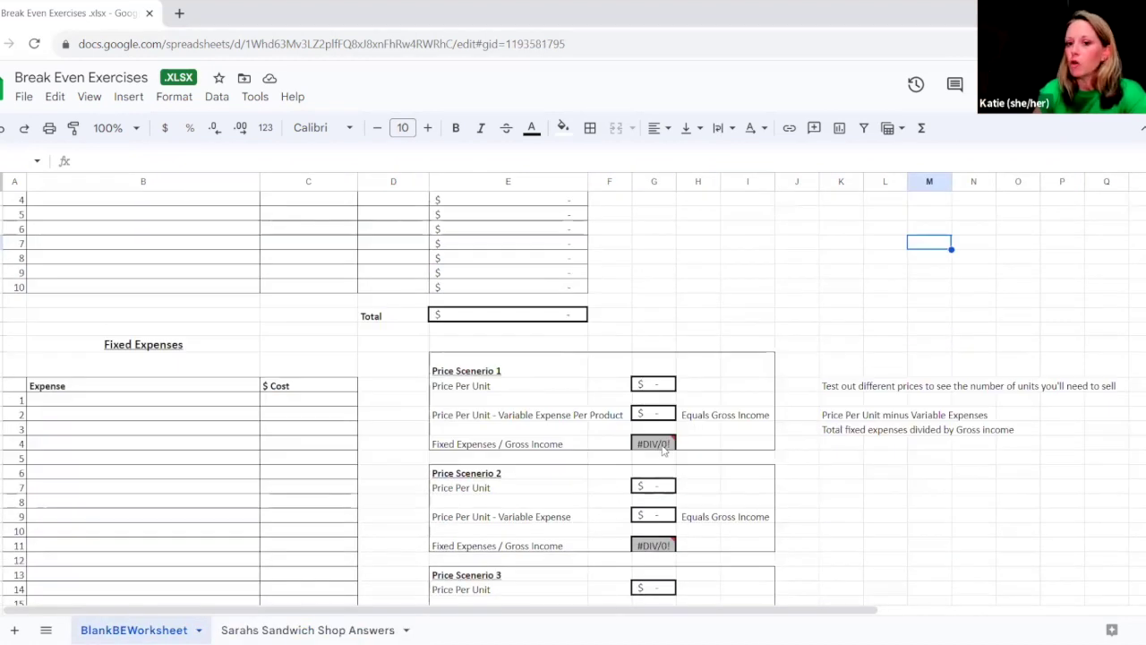
{"action": "mouse_move", "coordinate": [661, 448]}
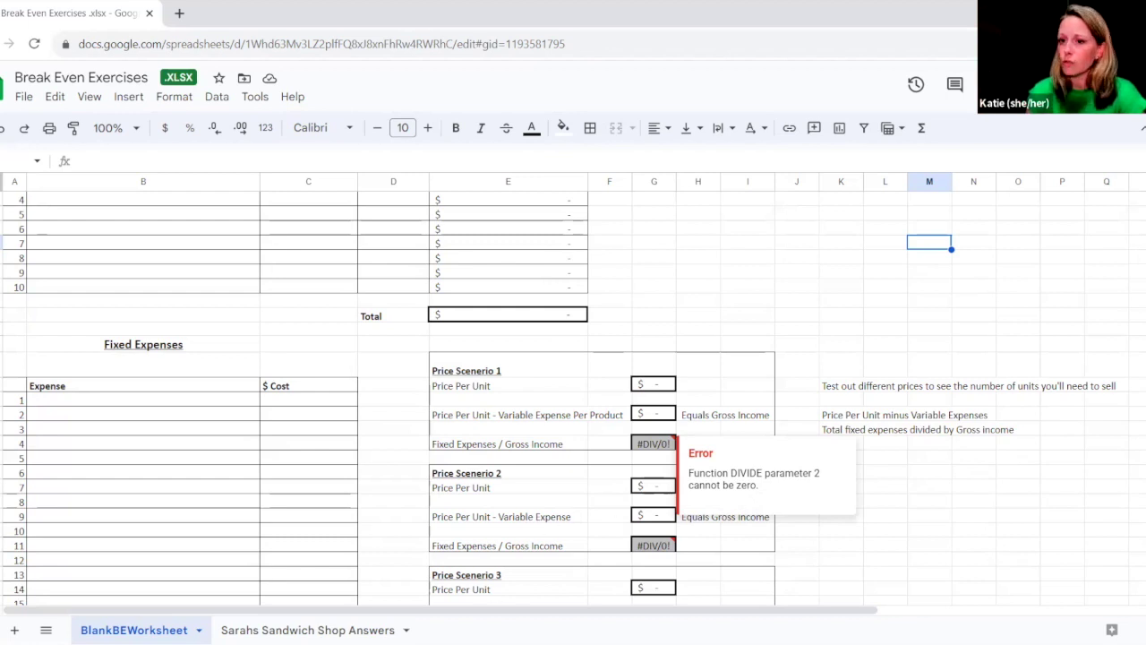
{"action": "left_click", "coordinate": [308, 630]}
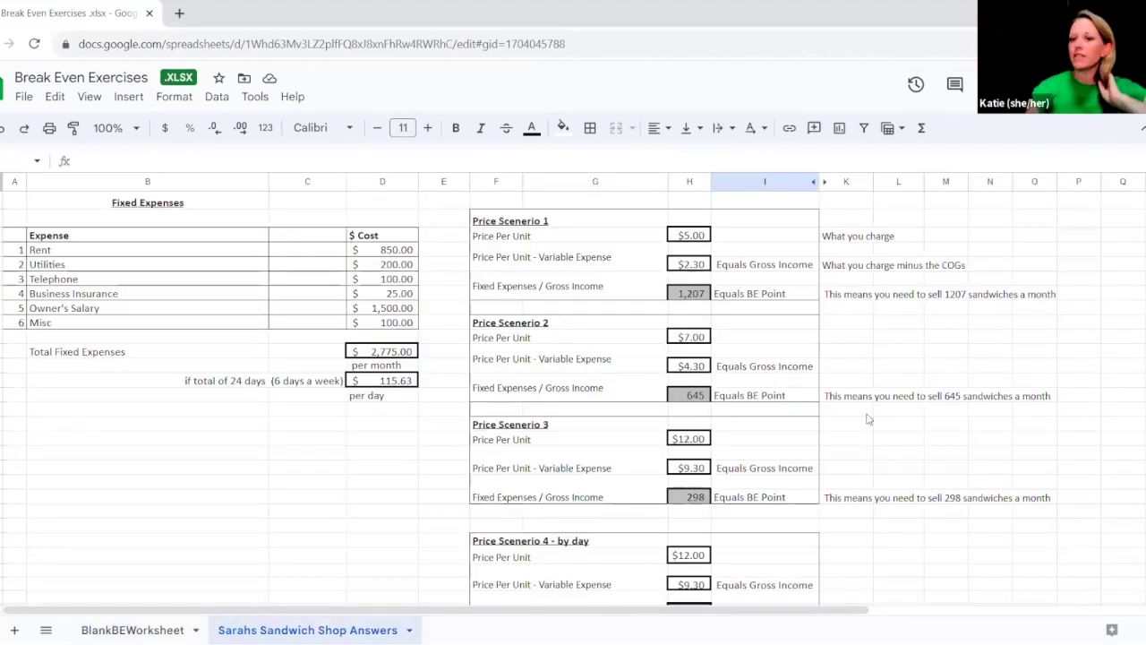
{"action": "scroll", "coordinate": [643, 251], "scroll_direction": "up", "scroll_amount": 2}
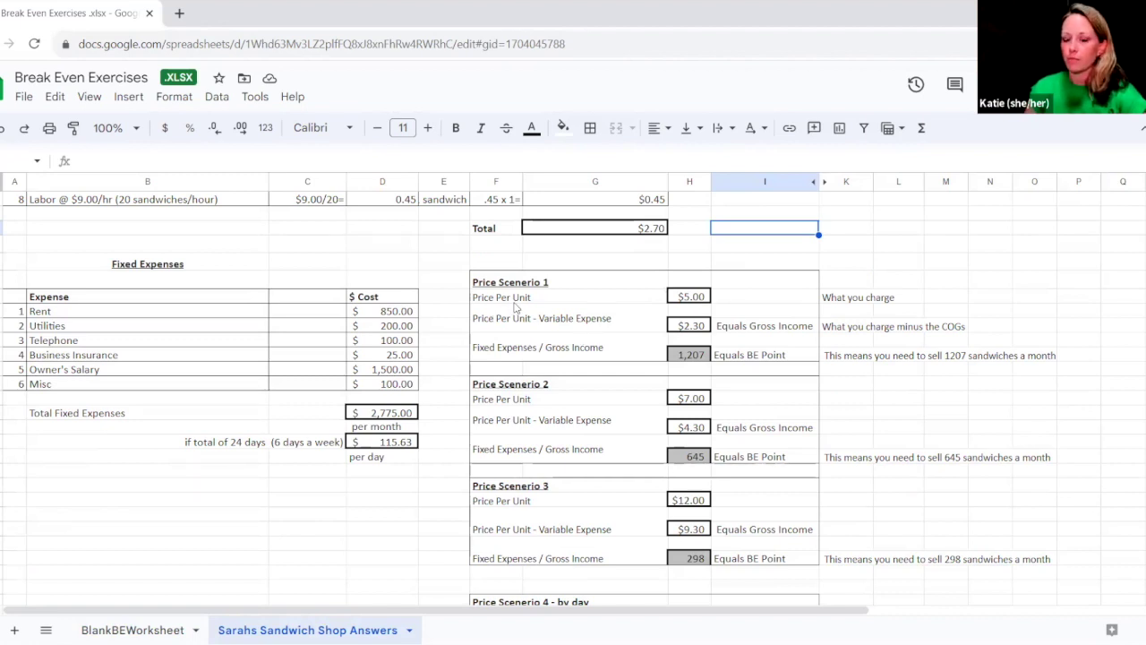
{"action": "scroll", "coordinate": [429, 287], "scroll_direction": "up", "scroll_amount": 5}
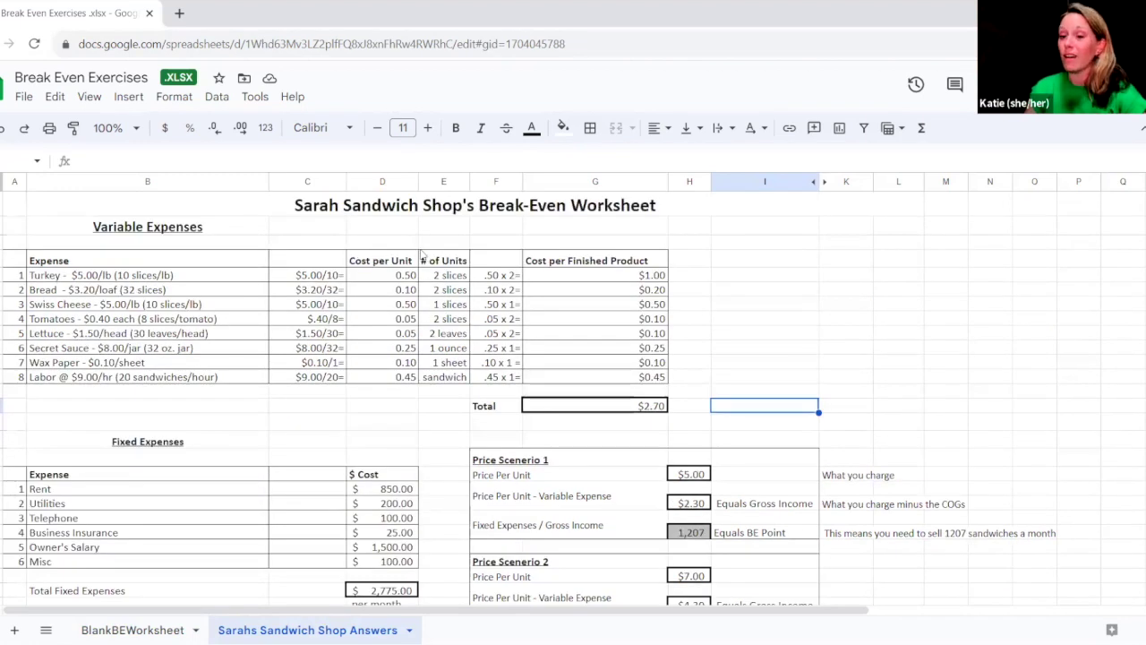
{"action": "scroll", "coordinate": [447, 279], "scroll_direction": "down", "scroll_amount": 2}
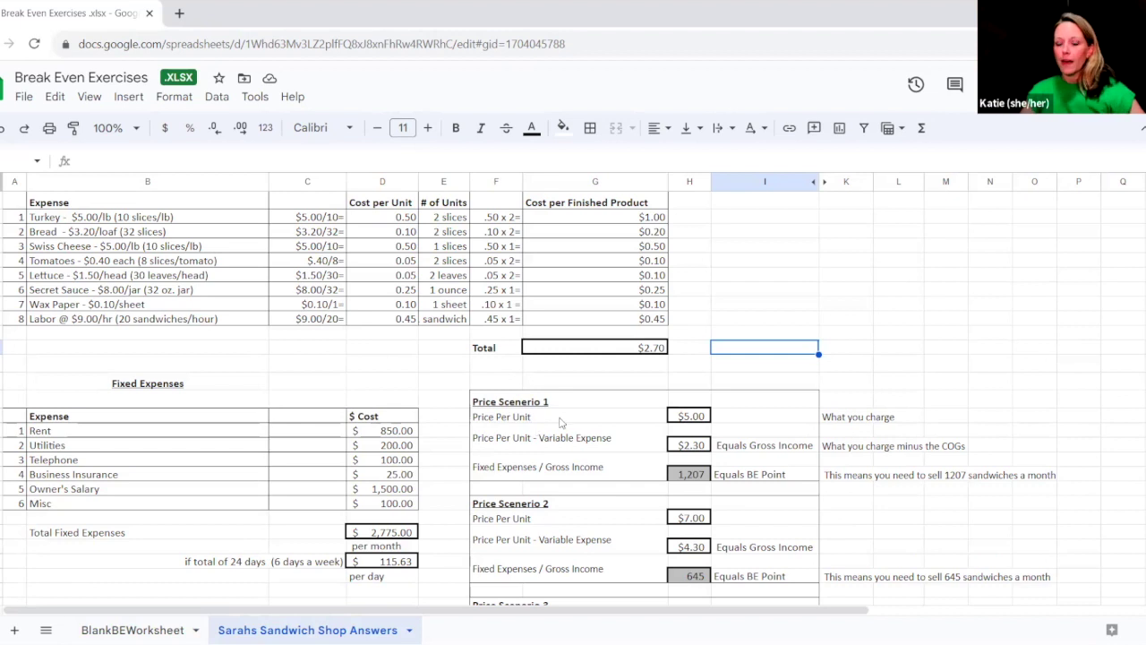
{"action": "left_click", "coordinate": [697, 413]}
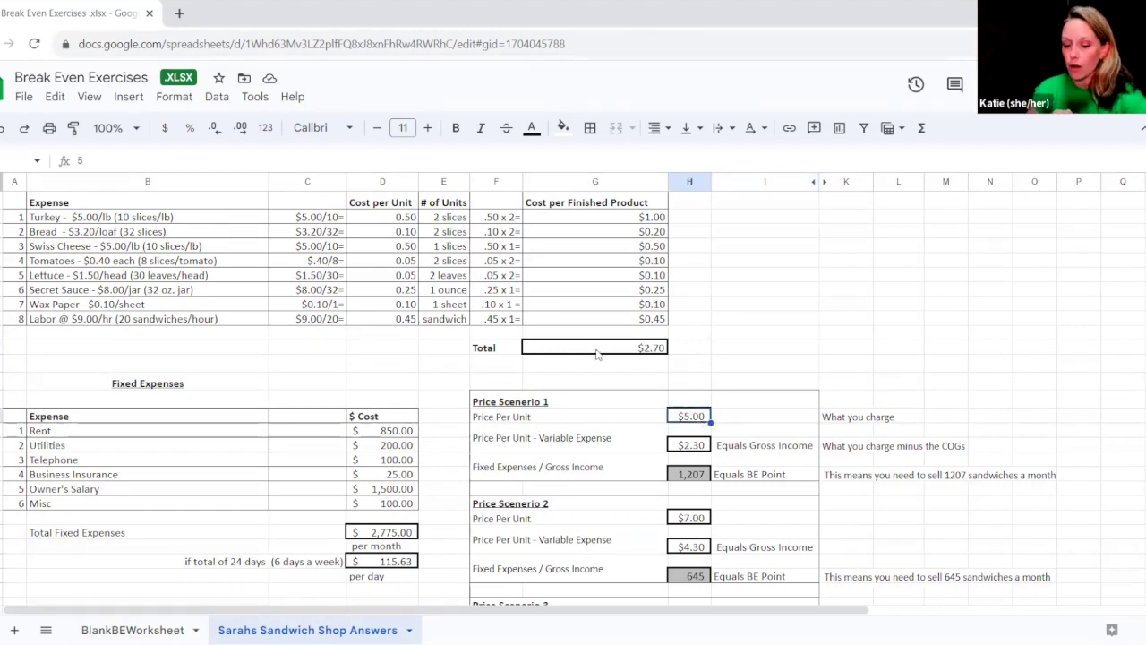
{"action": "left_click", "coordinate": [693, 448]}
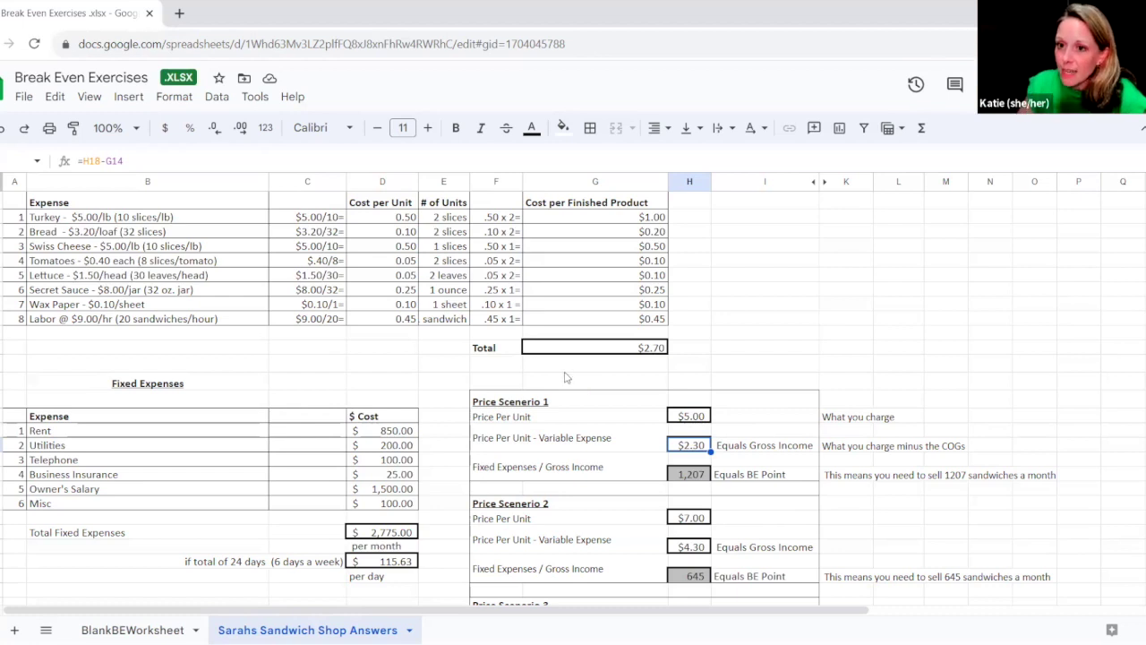
{"action": "scroll", "coordinate": [565, 377], "scroll_direction": "down", "scroll_amount": 1}
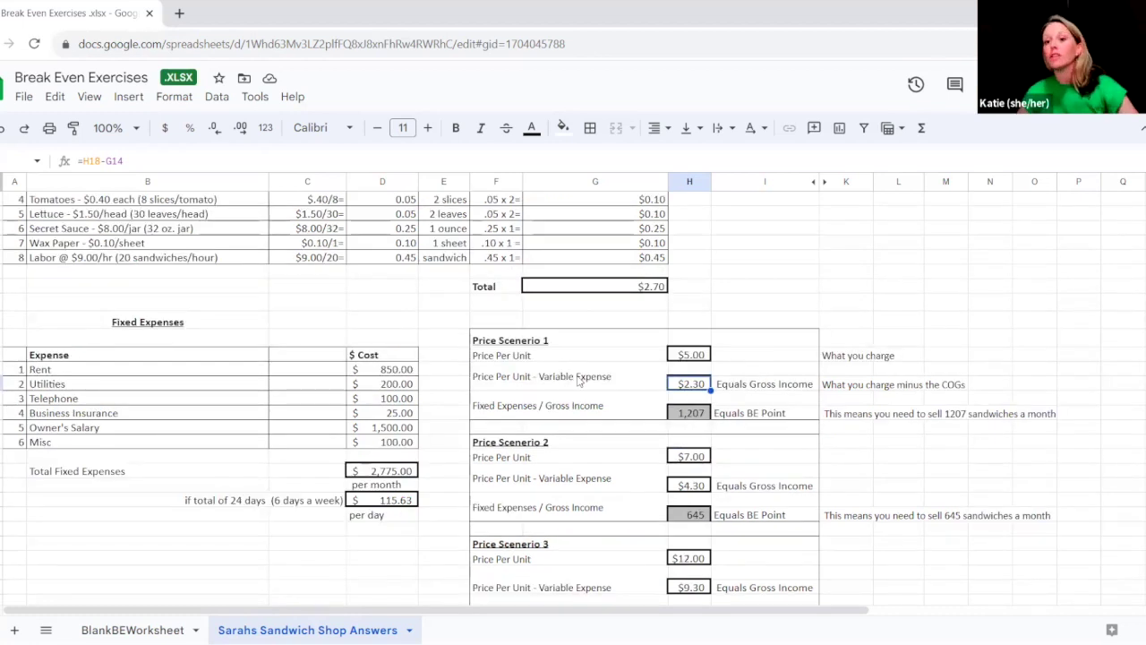
{"action": "scroll", "coordinate": [579, 380], "scroll_direction": "down", "scroll_amount": 1}
{"action": "left_click", "coordinate": [700, 296]}
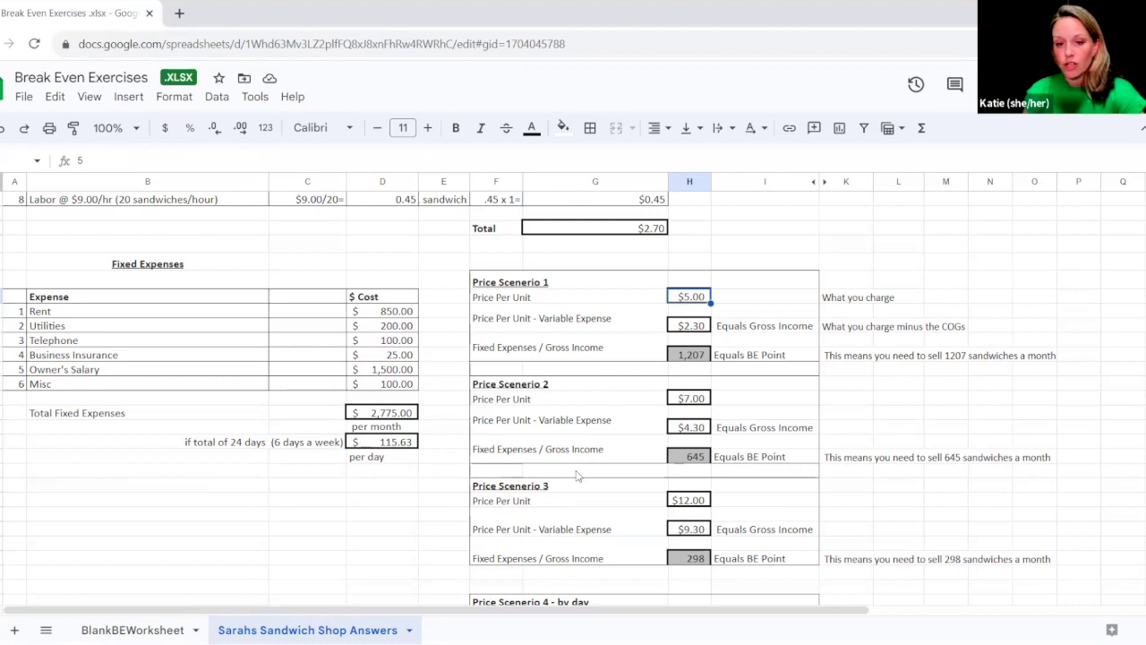
{"action": "scroll", "coordinate": [573, 442], "scroll_direction": "down", "scroll_amount": 1}
{"action": "left_click", "coordinate": [690, 341]}
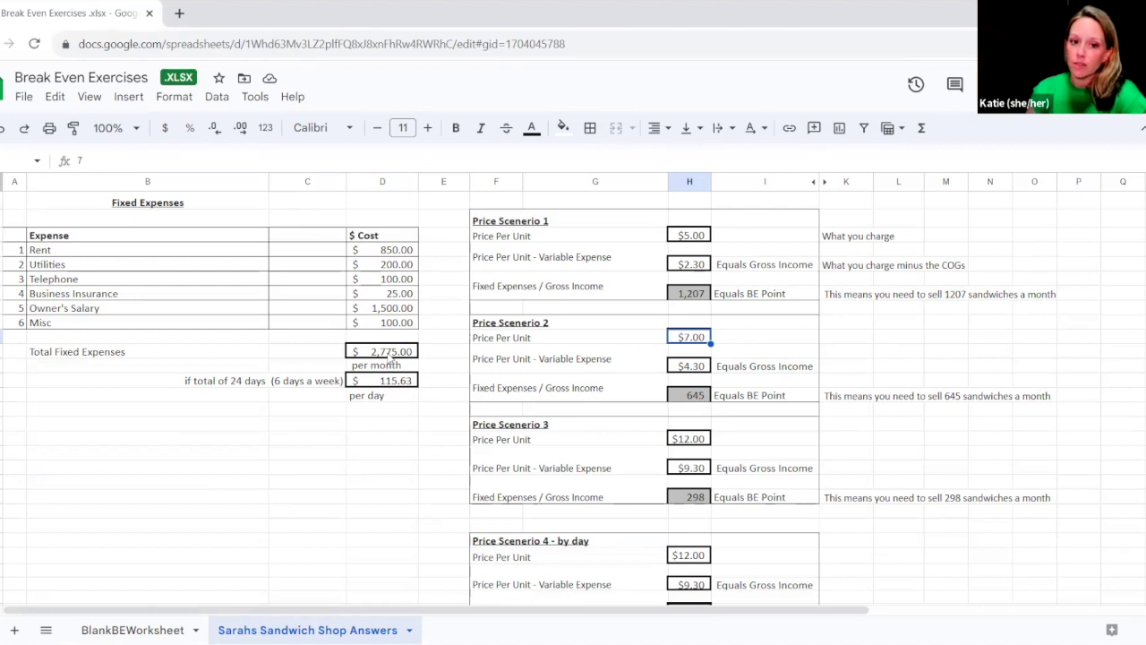
{"action": "left_click", "coordinate": [707, 373]}
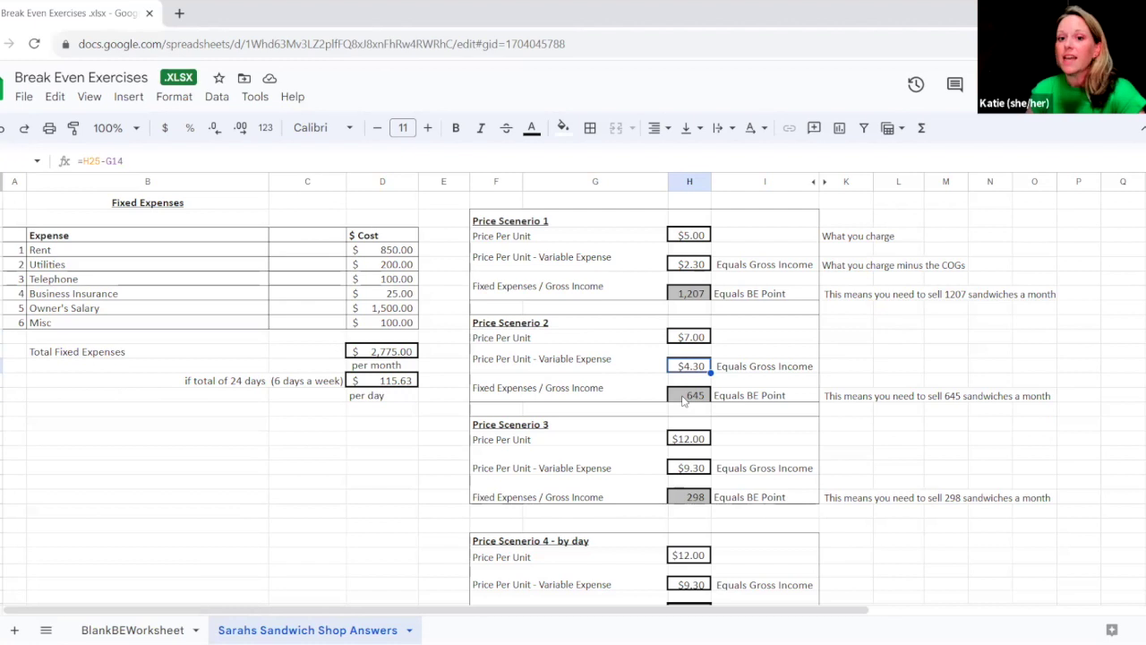
{"action": "left_click", "coordinate": [683, 399]}
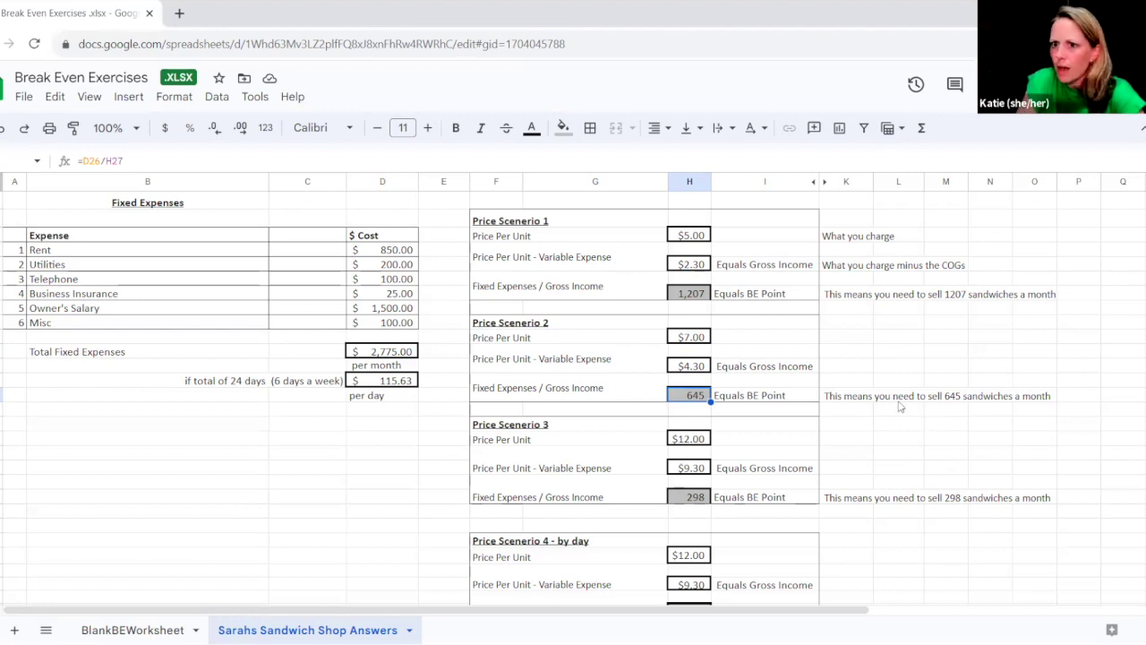
{"action": "scroll", "coordinate": [900, 408], "scroll_direction": "down", "scroll_amount": 1}
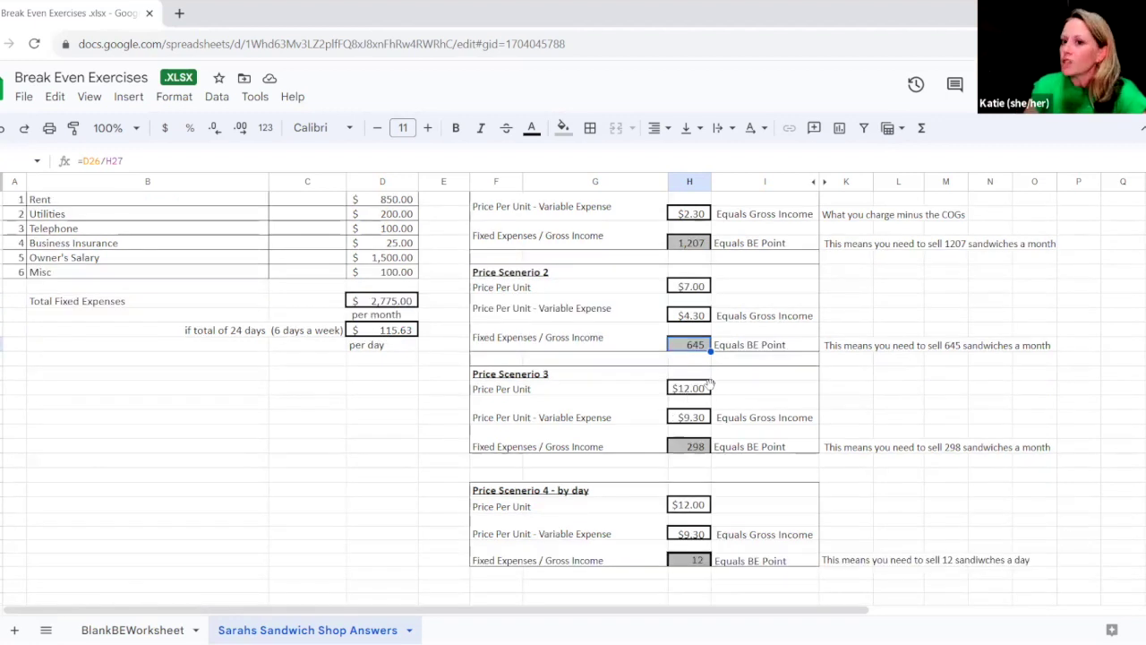
{"action": "left_click", "coordinate": [694, 388]}
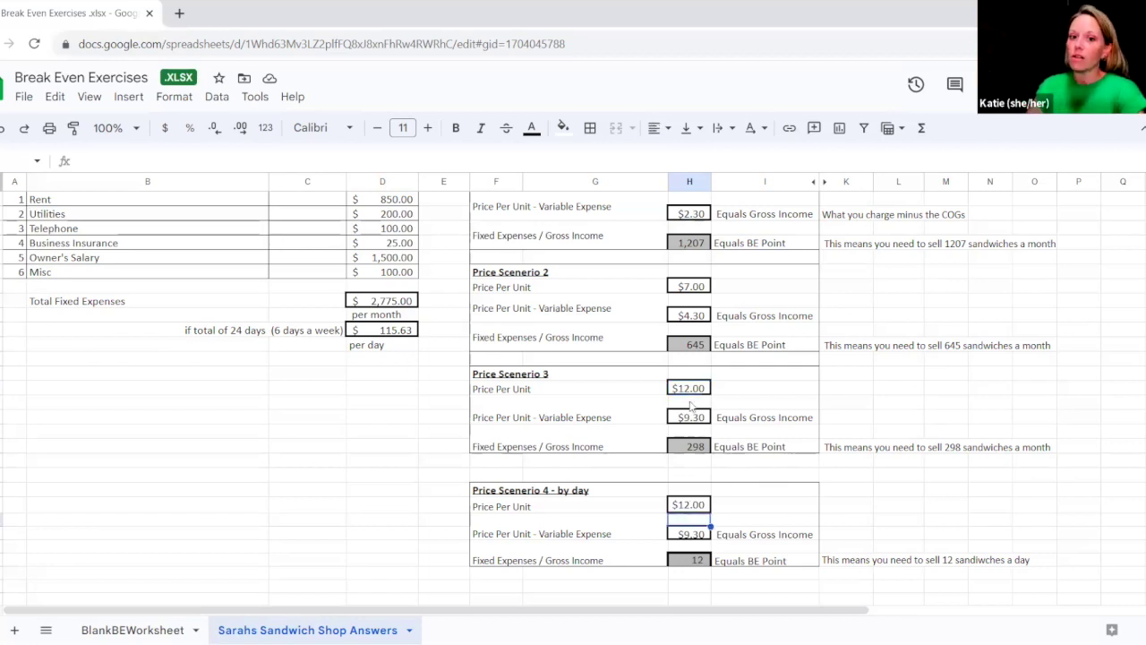
{"action": "scroll", "coordinate": [709, 390], "scroll_direction": "up", "scroll_amount": 3}
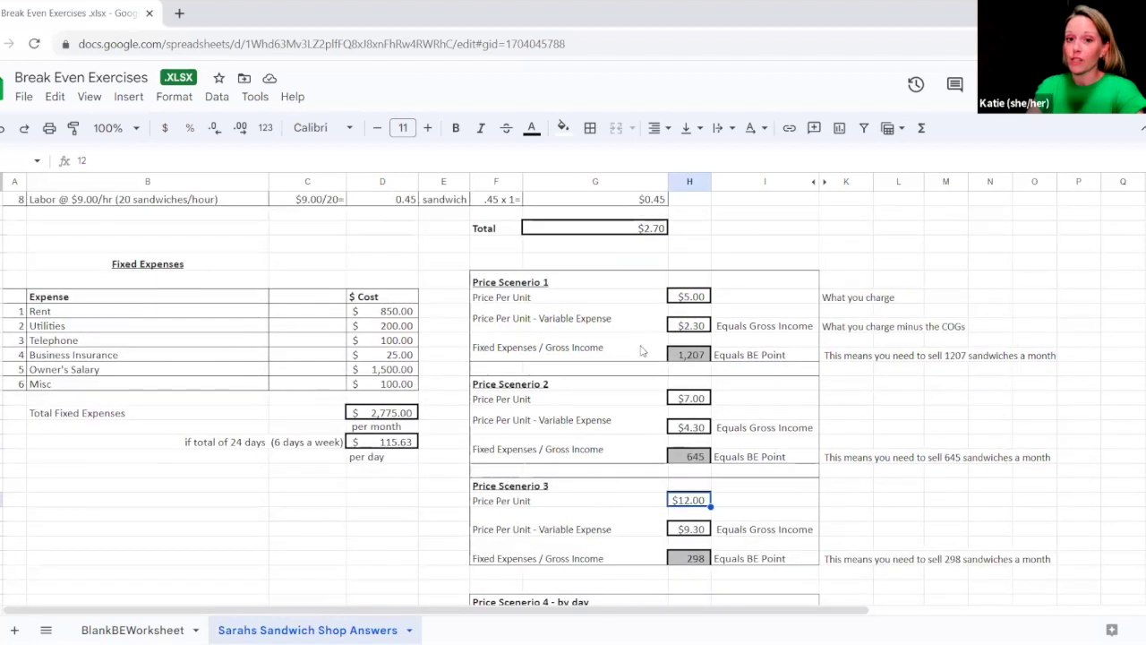
{"action": "scroll", "coordinate": [734, 517], "scroll_direction": "down", "scroll_amount": 2}
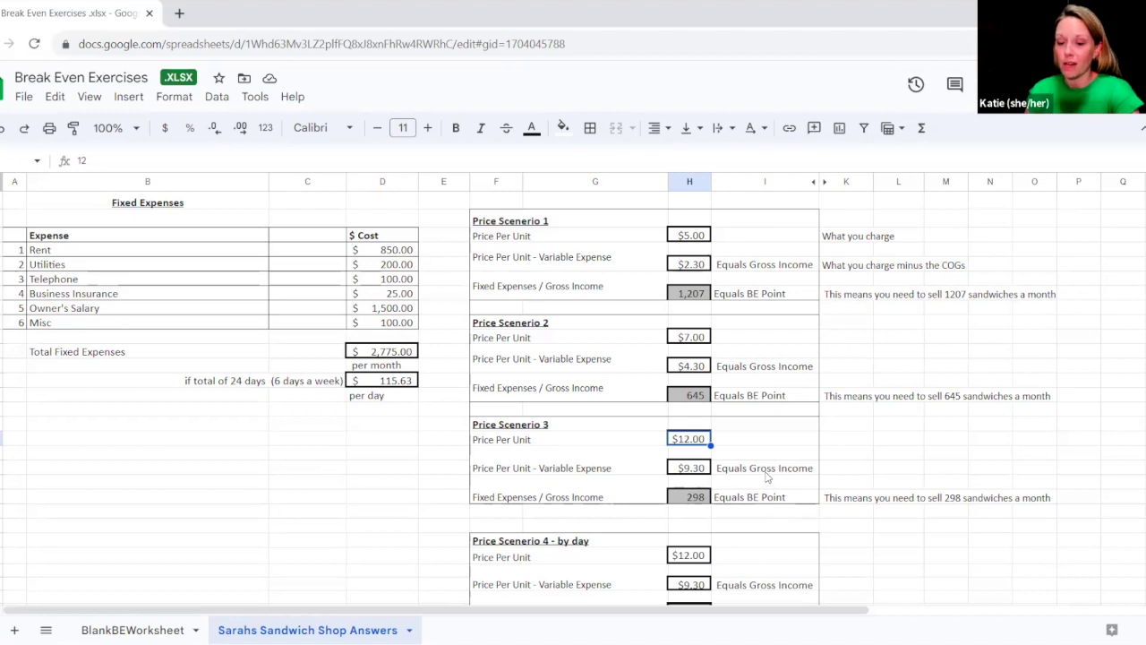
{"action": "left_click", "coordinate": [707, 472]}
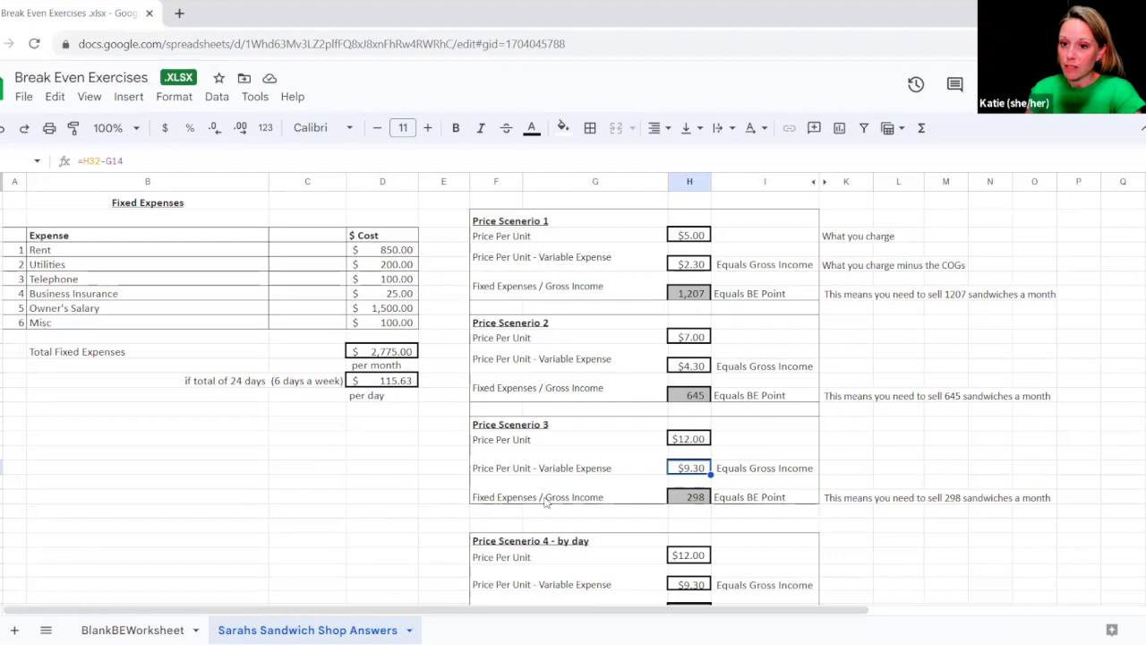
{"action": "left_click", "coordinate": [697, 502]}
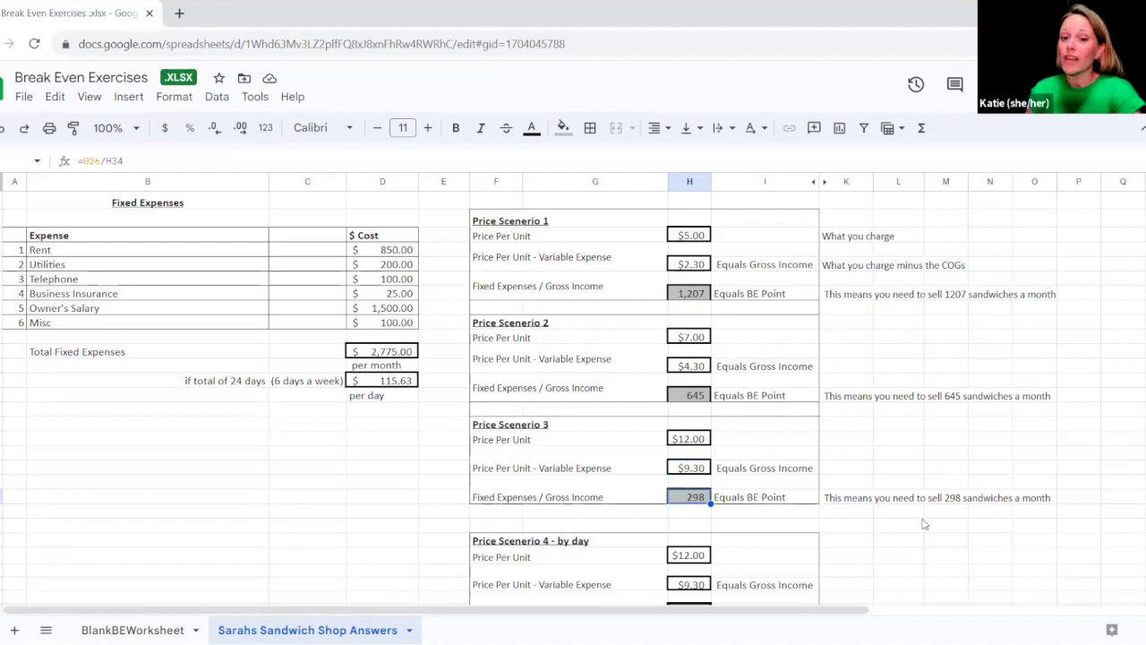
{"action": "scroll", "coordinate": [924, 524], "scroll_direction": "down", "scroll_amount": 1}
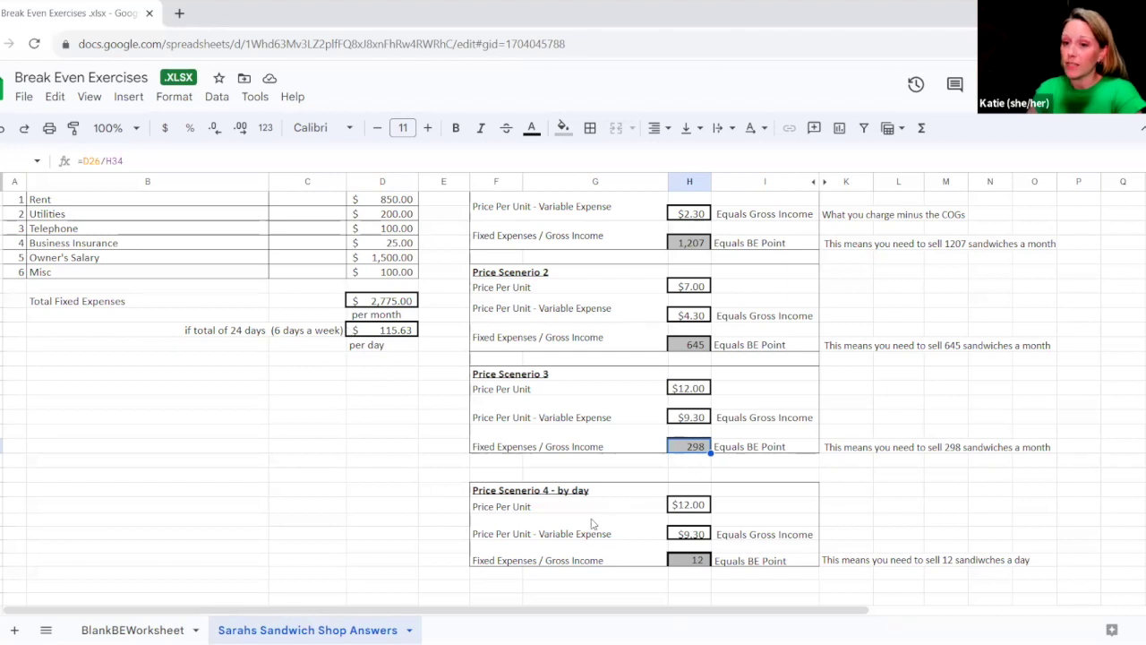
{"action": "left_click", "coordinate": [694, 392]}
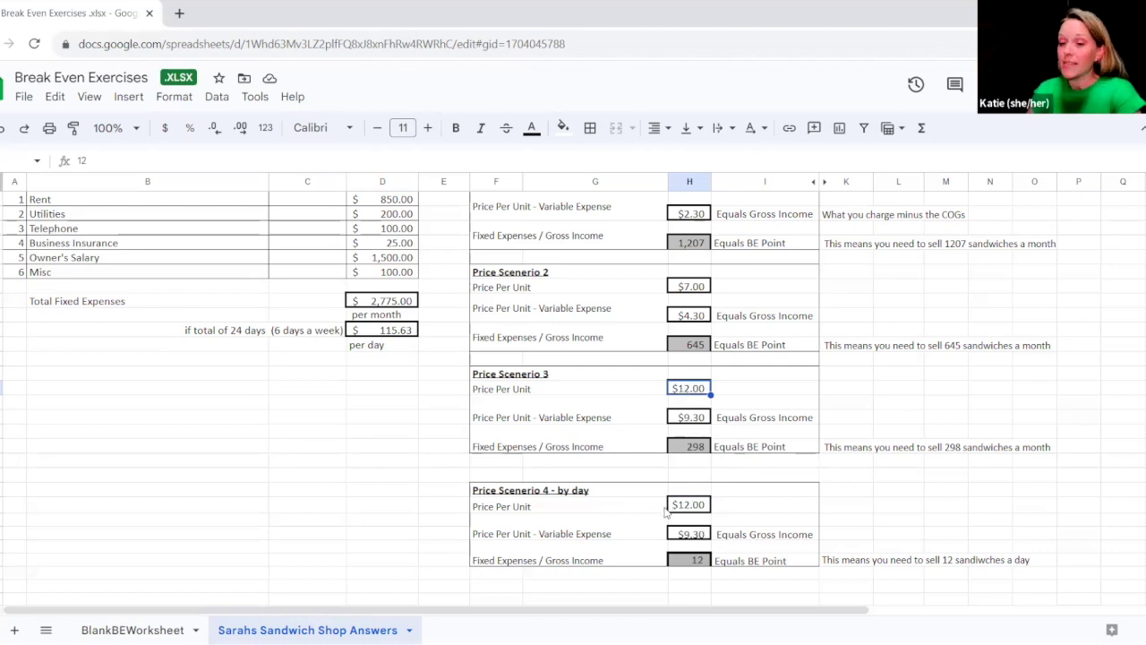
{"action": "left_click", "coordinate": [691, 562]}
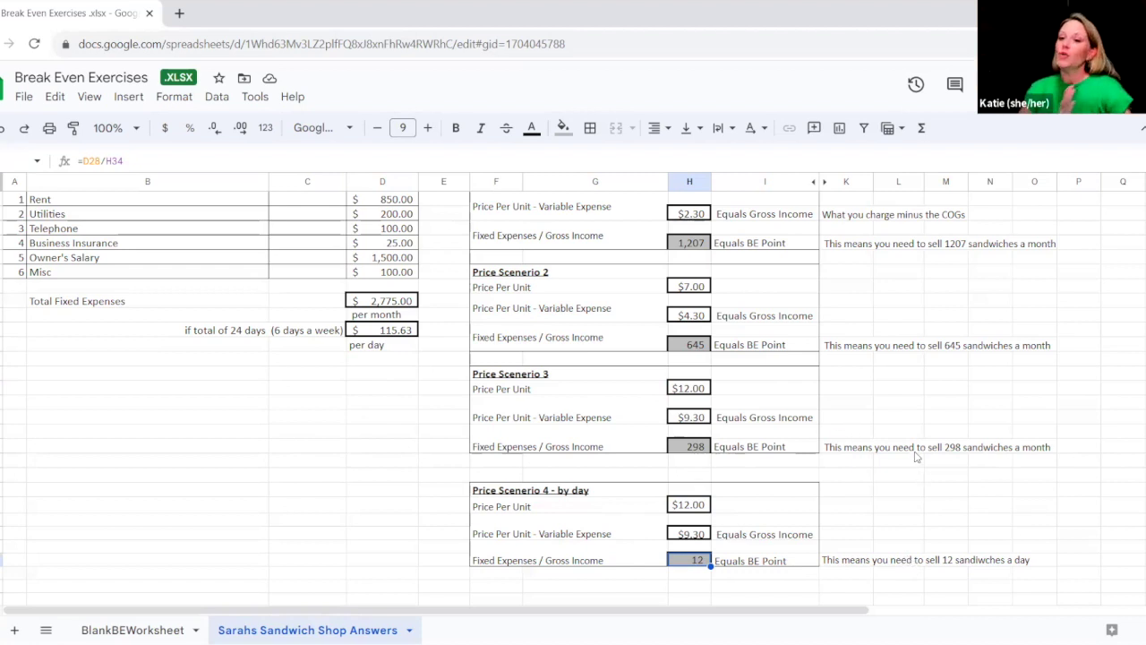
{"action": "scroll", "coordinate": [922, 456], "scroll_direction": "up", "scroll_amount": 1}
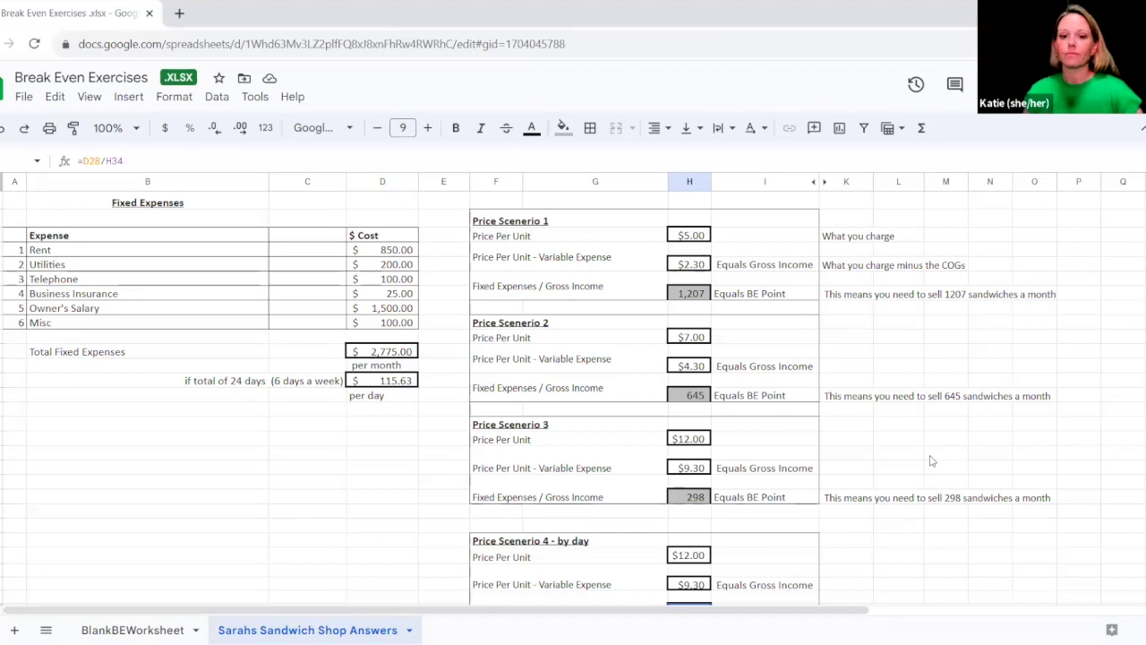
Open the BlankBEWorksheet sheet to show the empty Break-Even Worksheet template.
{"action": "left_click", "coordinate": [135, 629]}
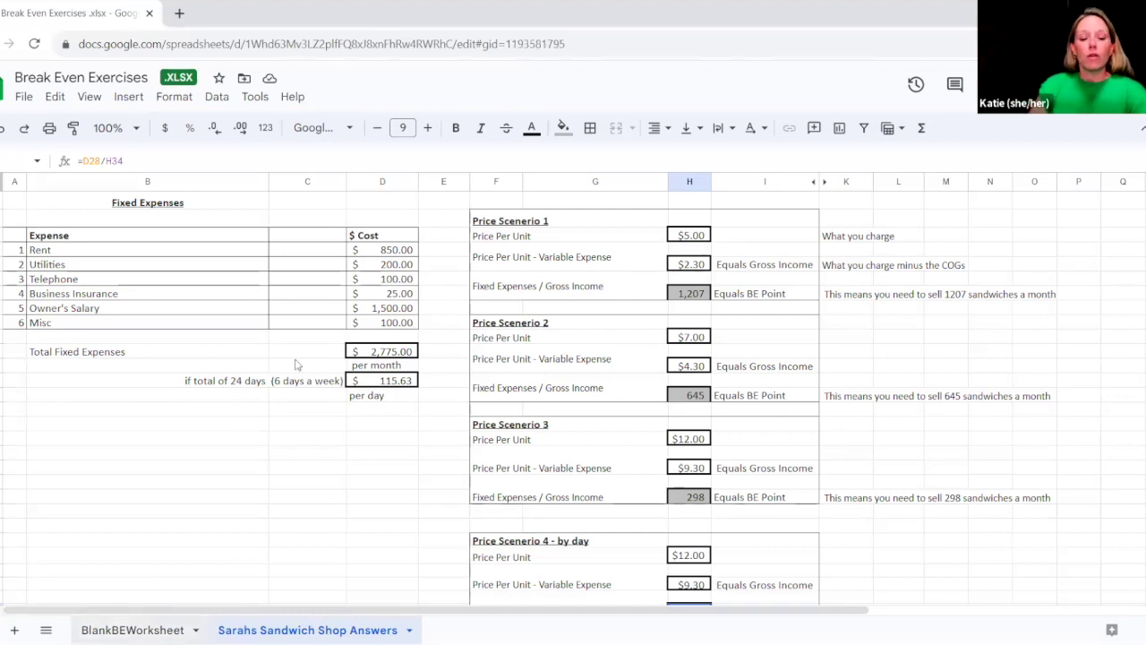